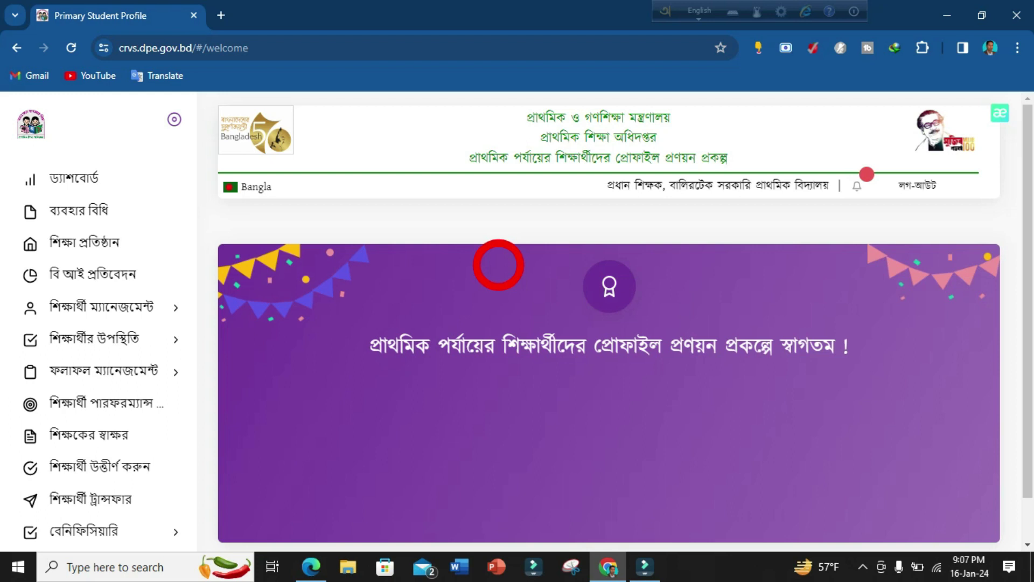
Step: Log out of the current head teacher account
scroll(500, 280, down, 2)
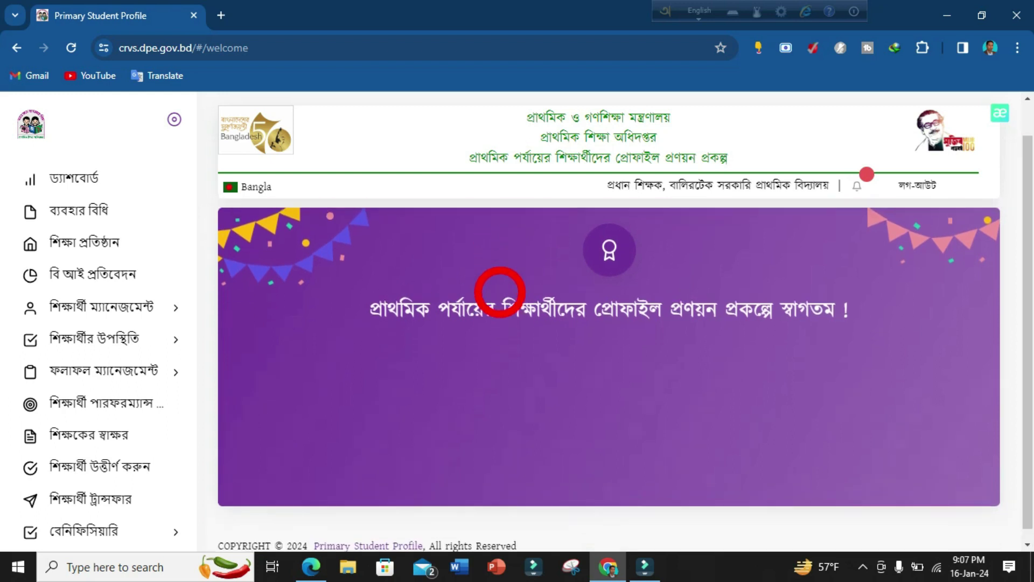
scroll(509, 291, up, 2)
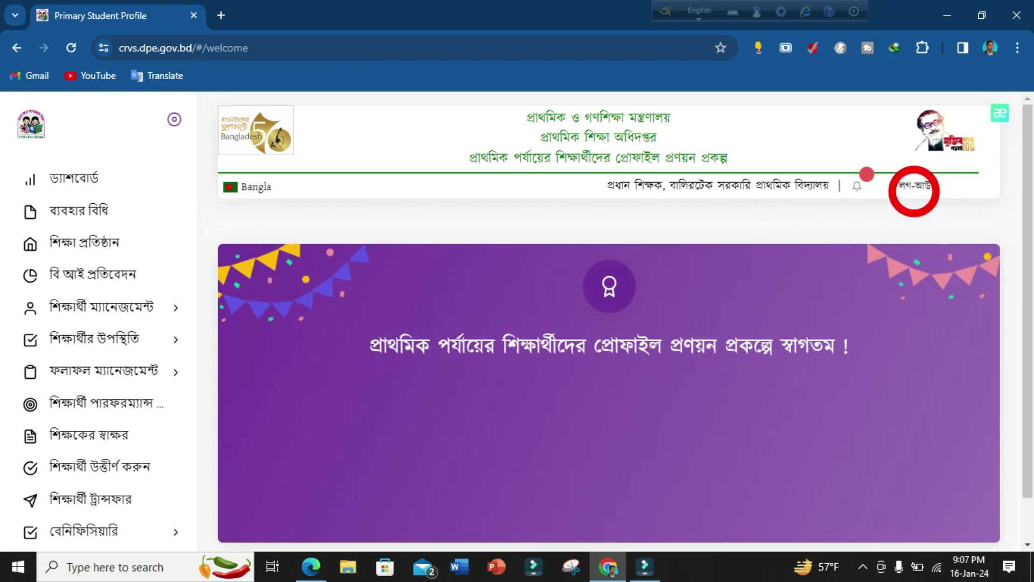
click(914, 191)
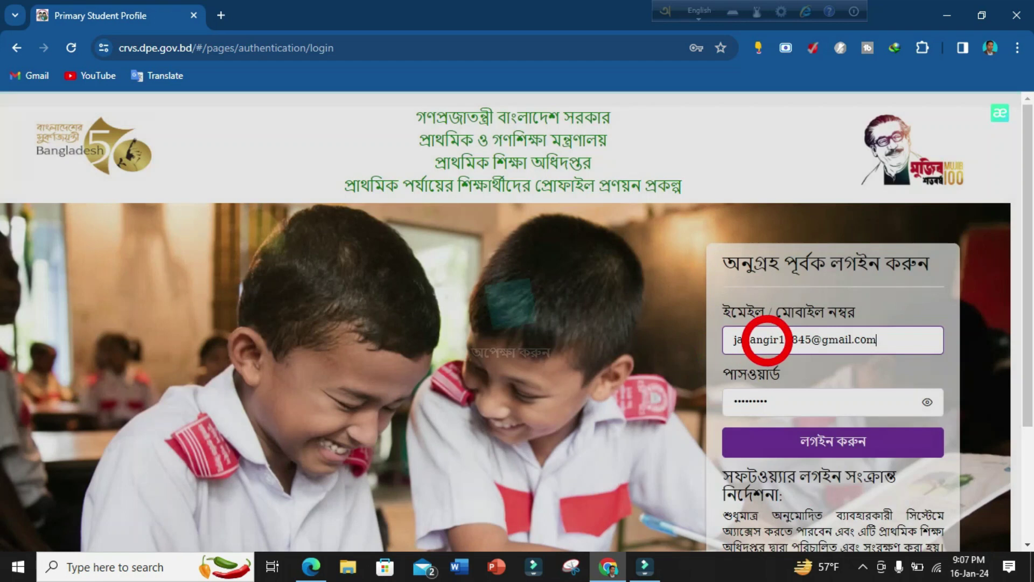
Step: Fill in the login form with the saved mobile number and account password, and log in
click(884, 341)
scroll(576, 411, down, 3)
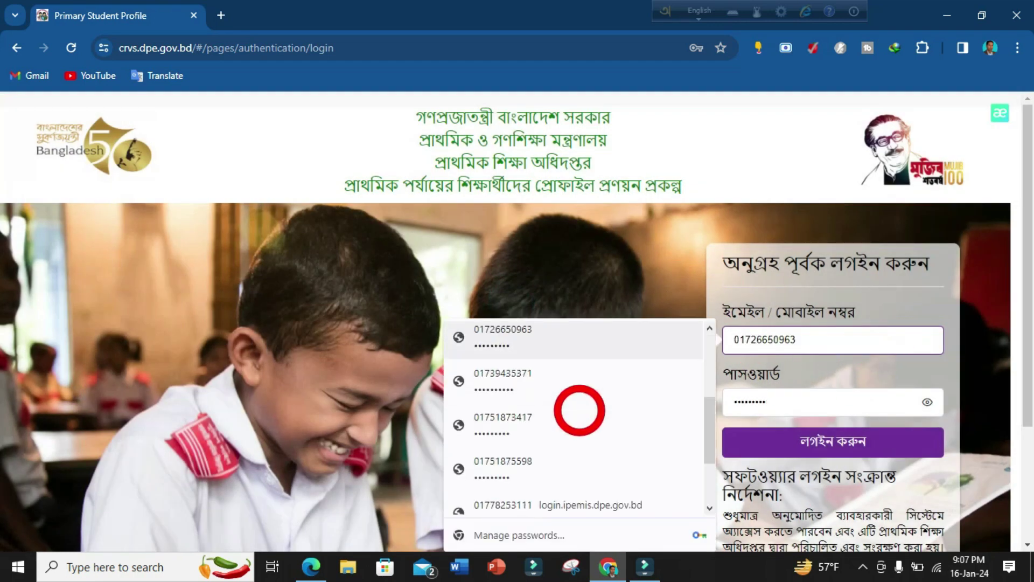
scroll(571, 428, down, 2)
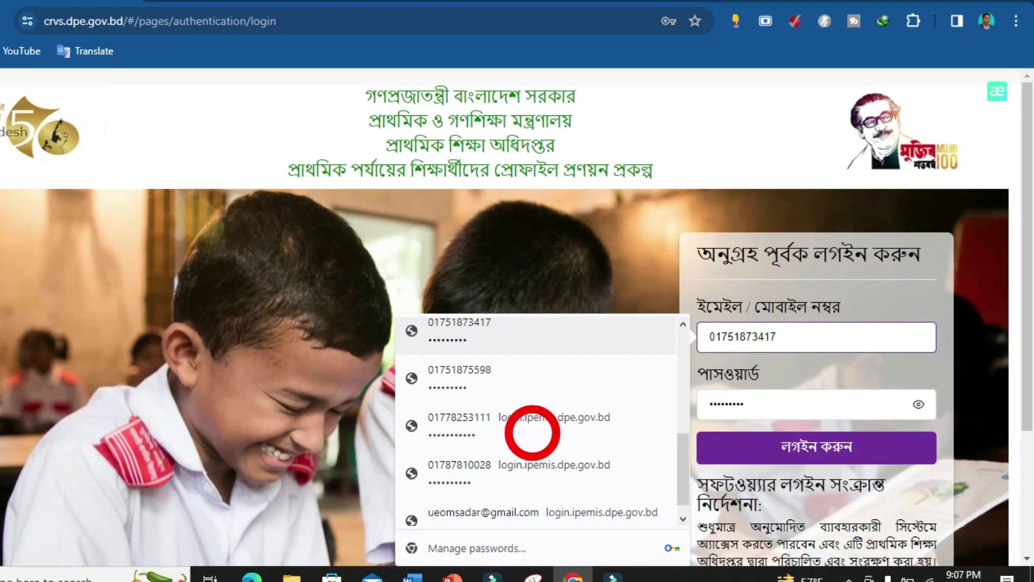
scroll(532, 433, up, 2)
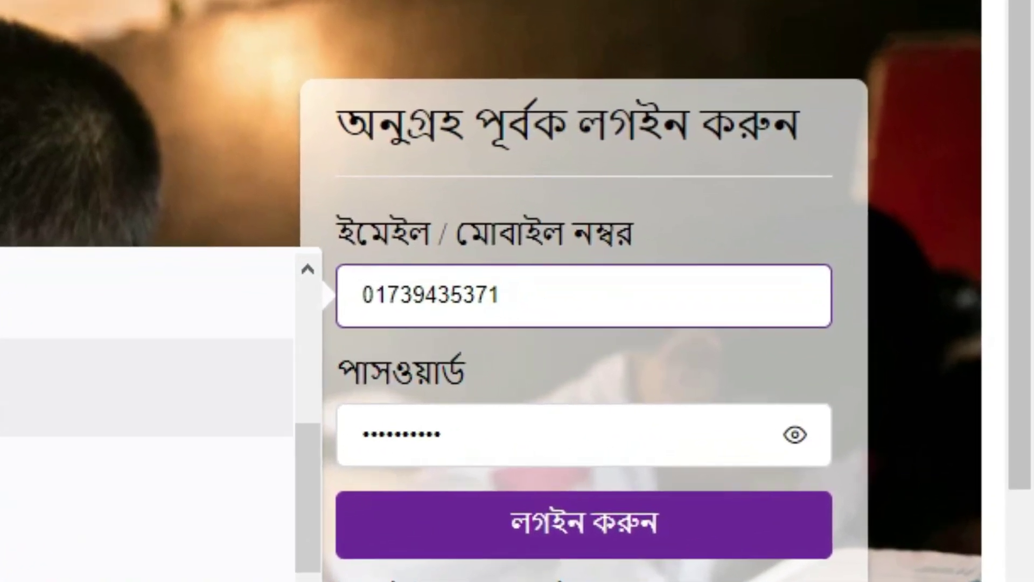
click(5, 453)
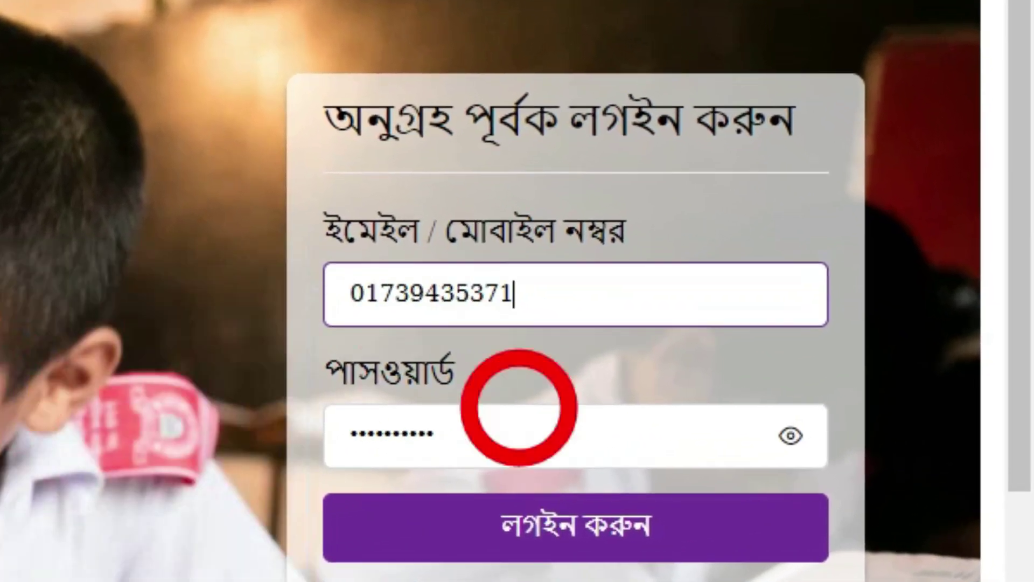
click(604, 539)
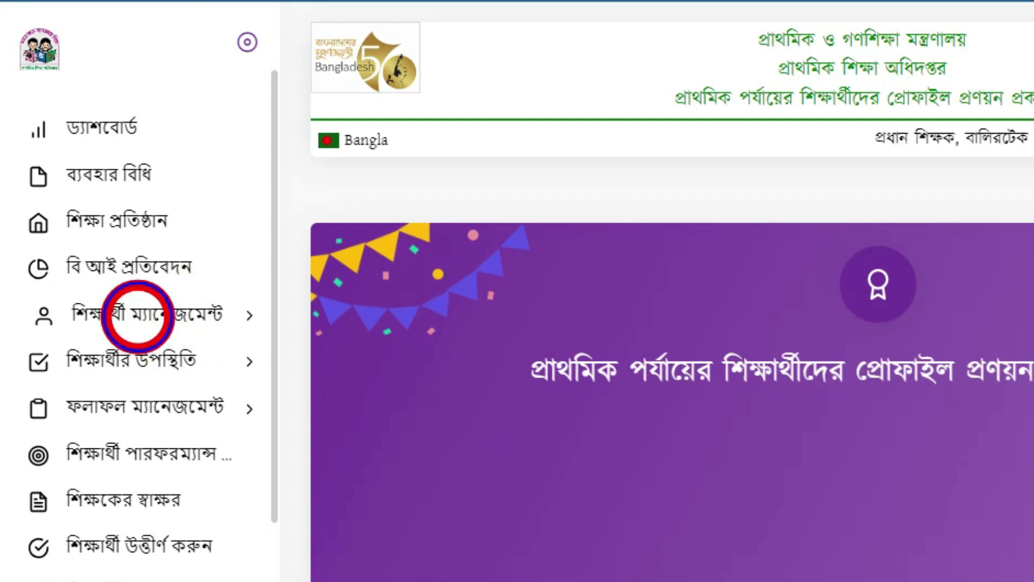
Step: Open the registered student list (নিবন্ধিত শিক্ষার্থী তালিকা) under student management (শিক্ষার্থী ম্যানেজমেন্ট)
click(137, 315)
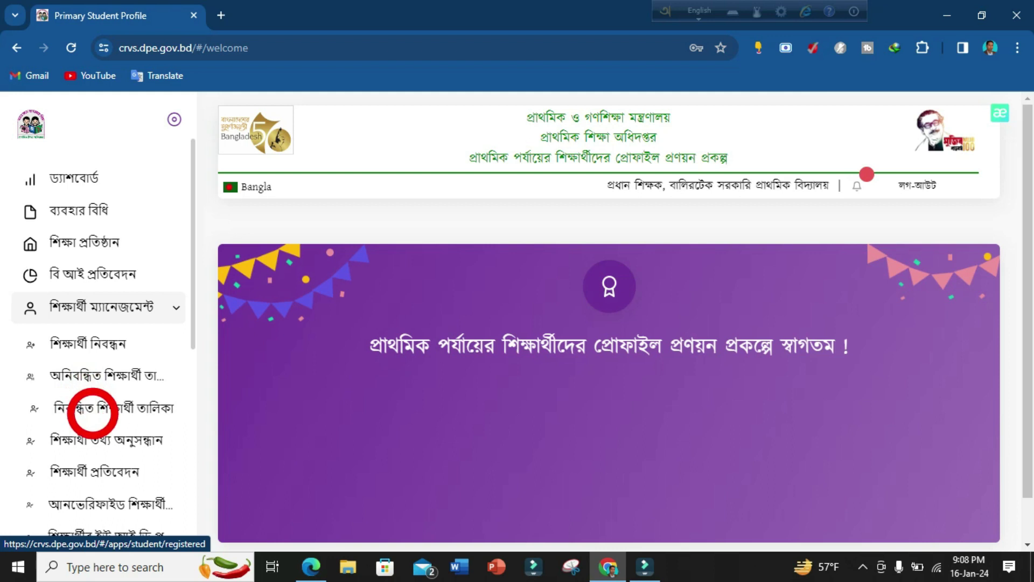
click(93, 412)
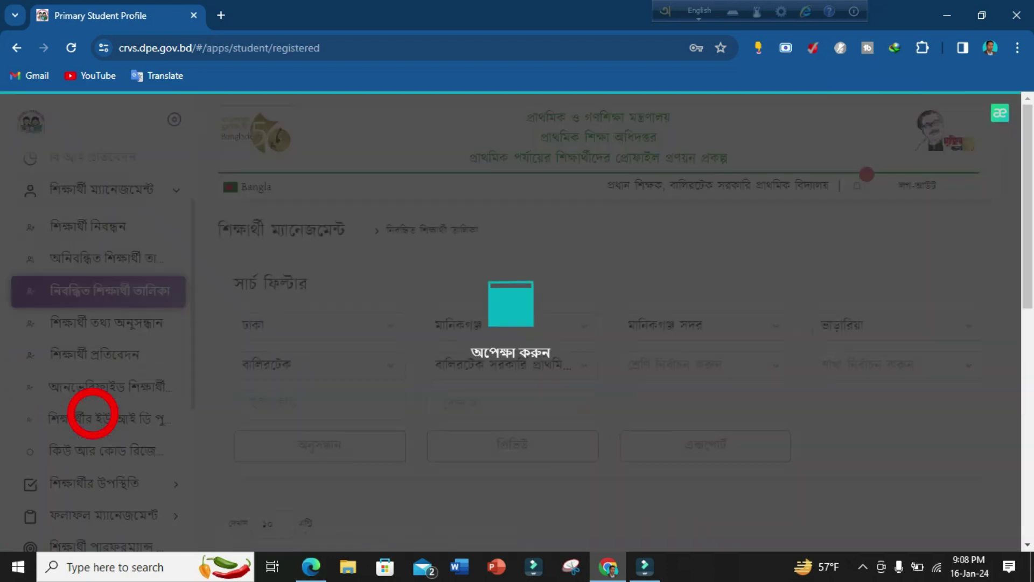
scroll(476, 401, down, 2)
scroll(379, 392, up, 3)
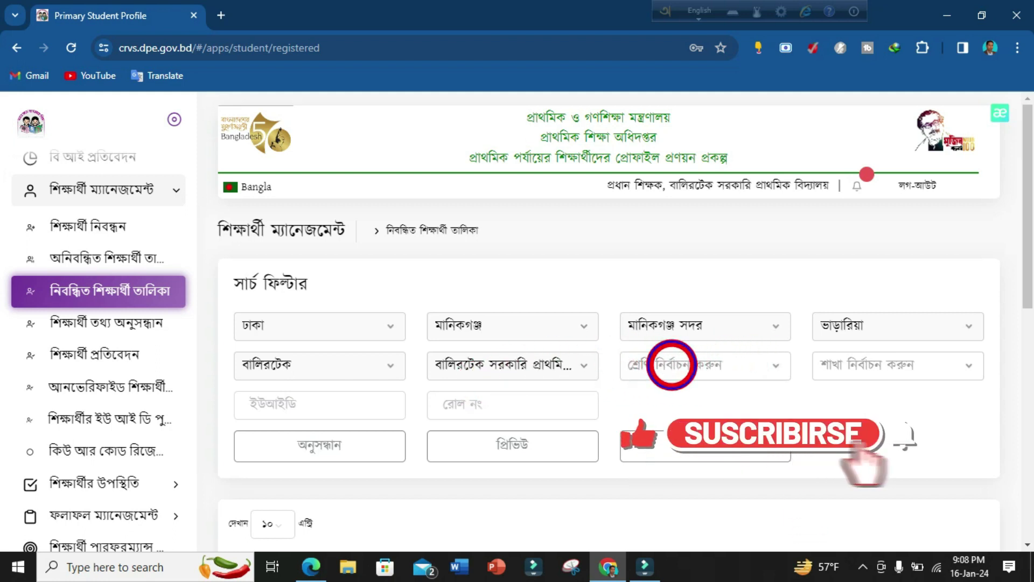
Step: Set the class in the registered student search filter to ১ম
click(671, 364)
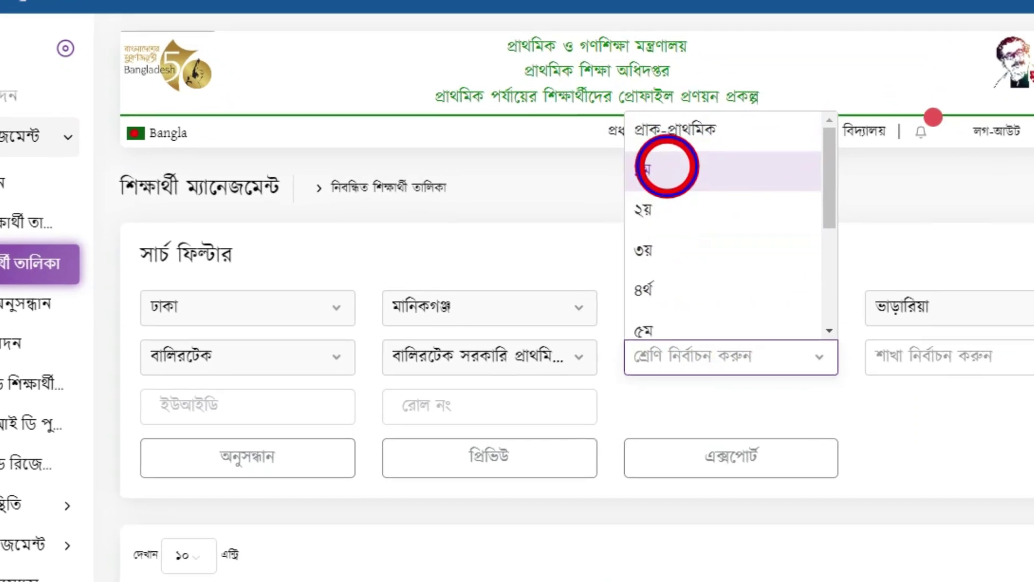
click(655, 213)
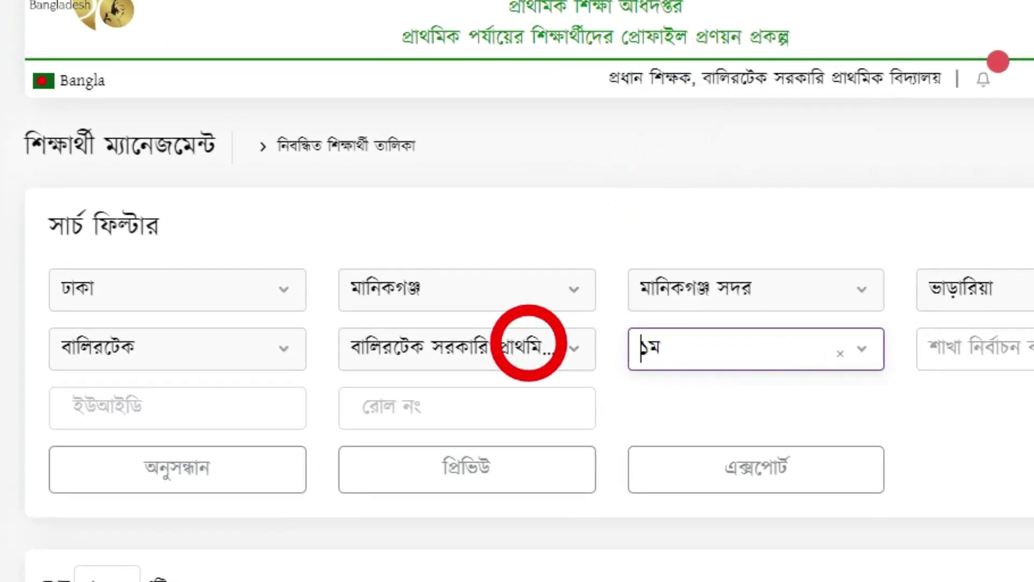
scroll(506, 355, down, 2)
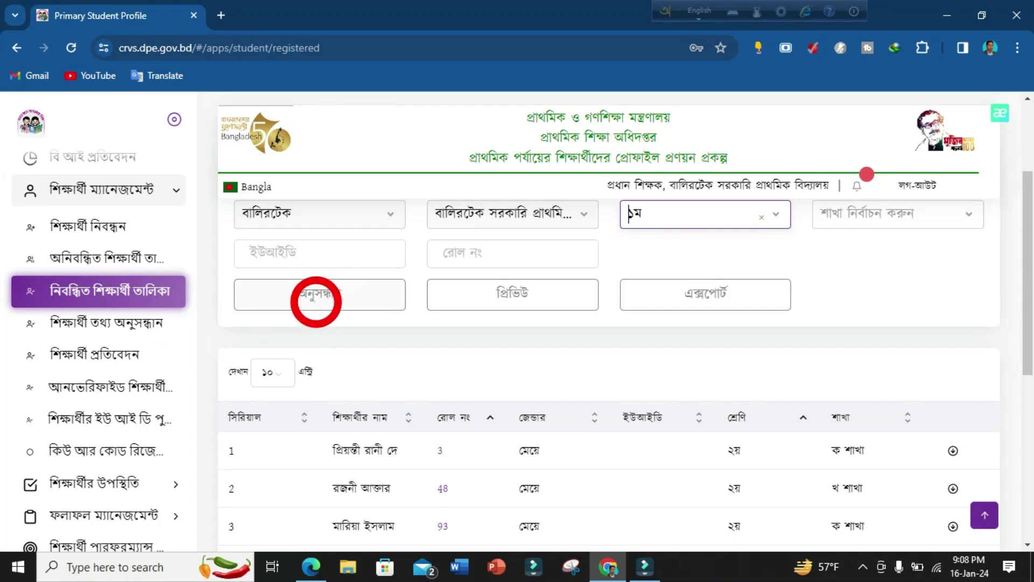
scroll(440, 402, down, 5)
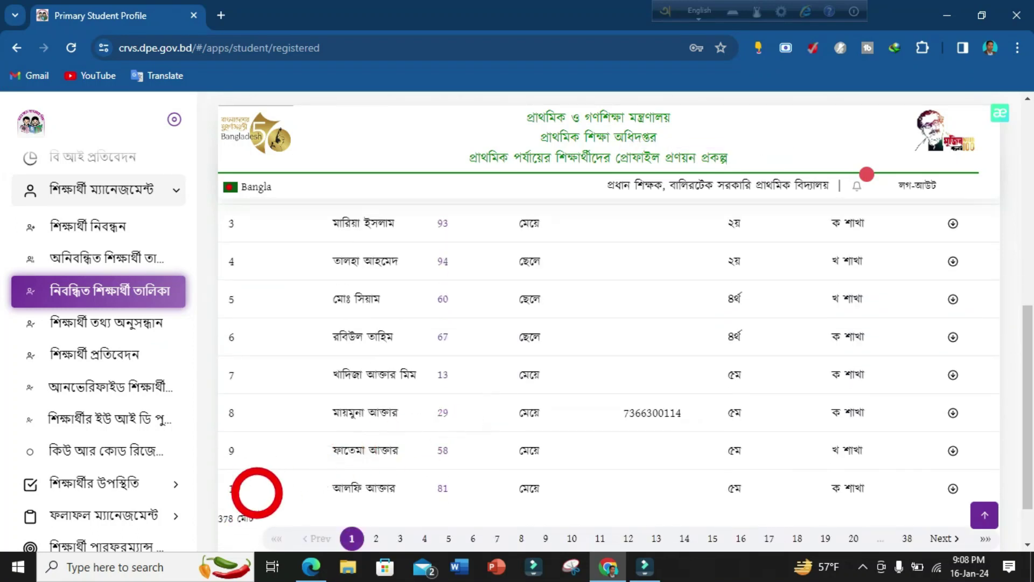
scroll(395, 454, up, 4)
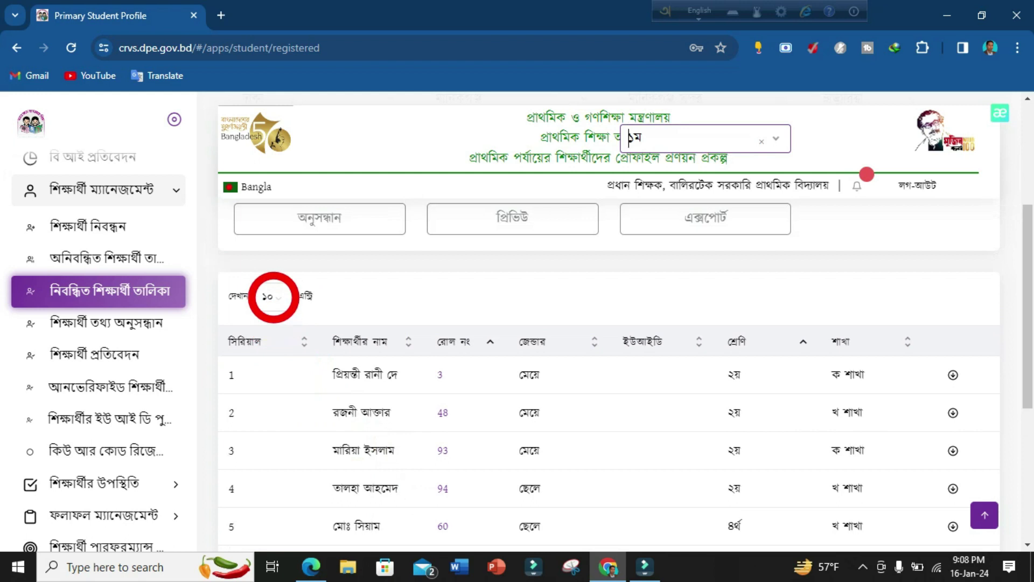
scroll(473, 391, up, 3)
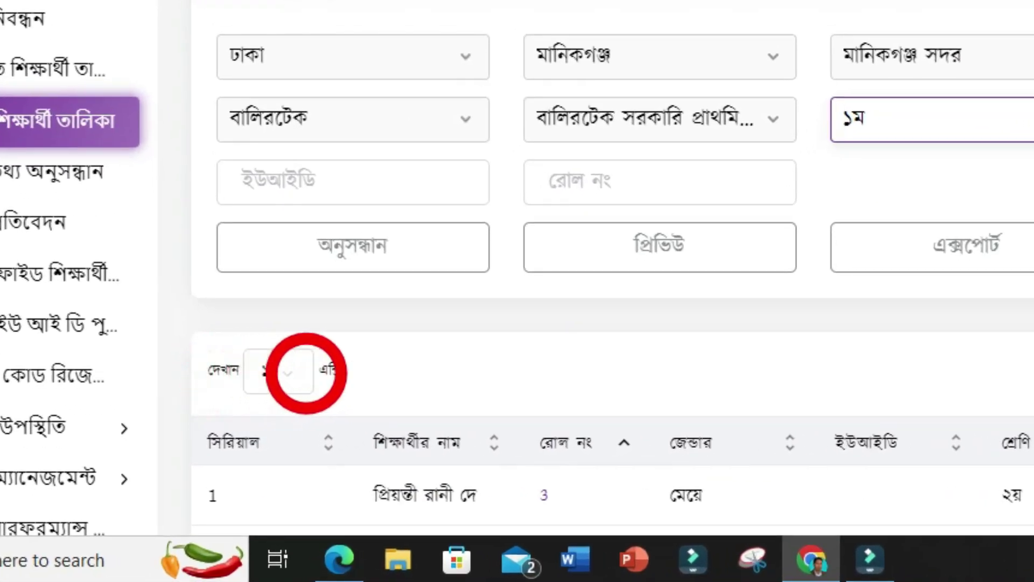
Step: Show ১০০ entries per page in the student list and look through the class ১ম students
click(291, 372)
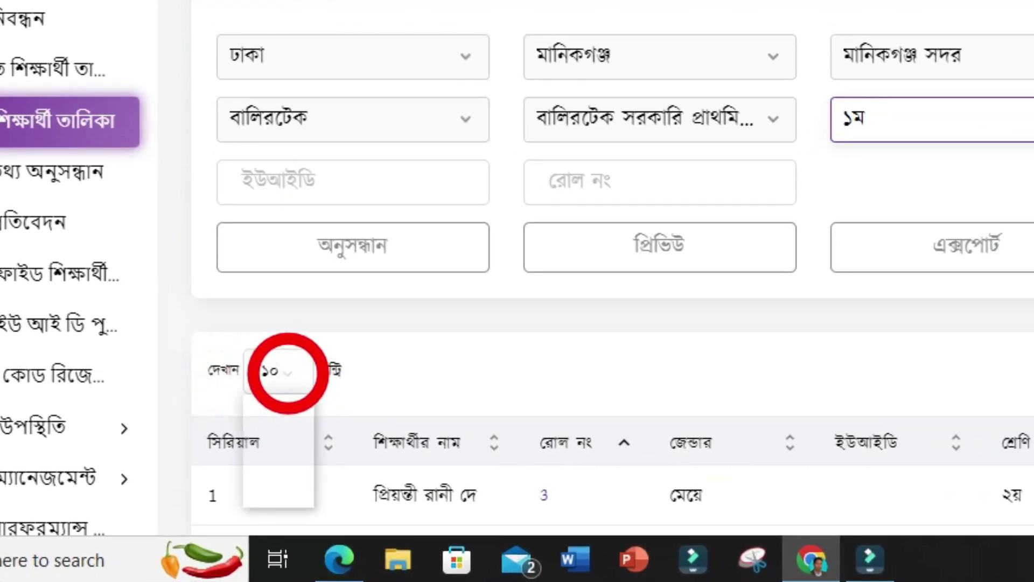
click(275, 490)
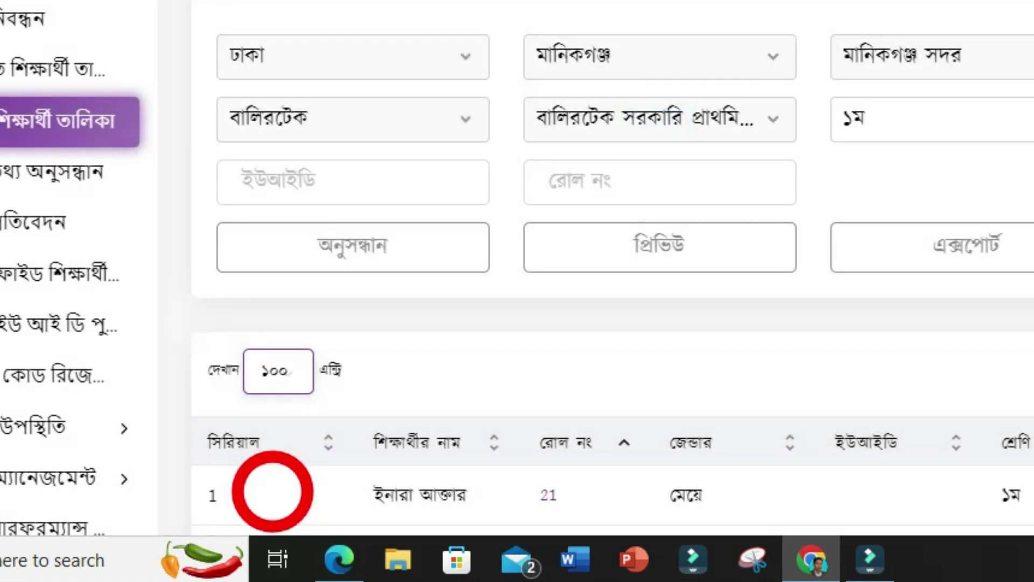
scroll(514, 433, down, 2)
scroll(510, 380, down, 20)
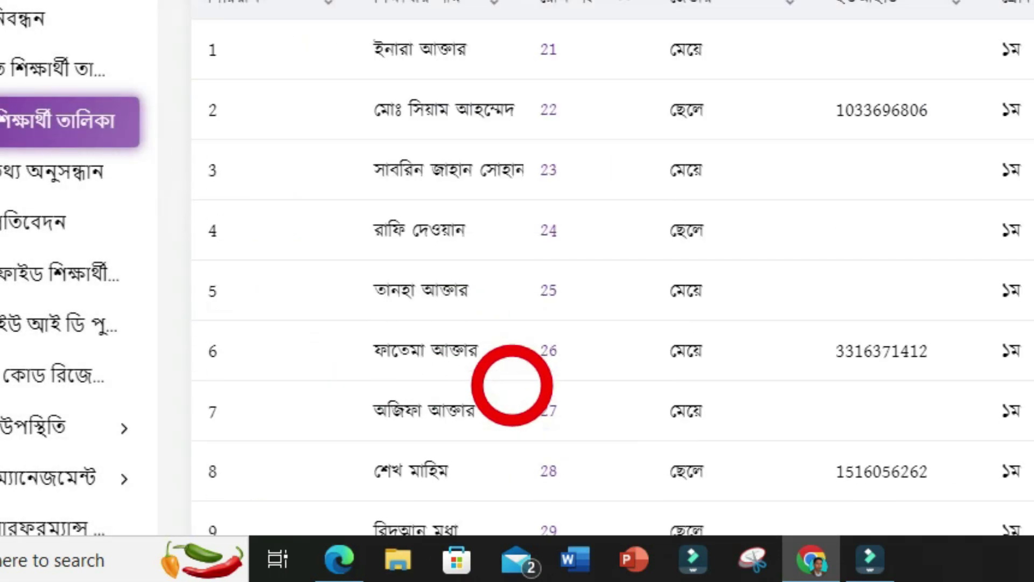
scroll(512, 385, down, 14)
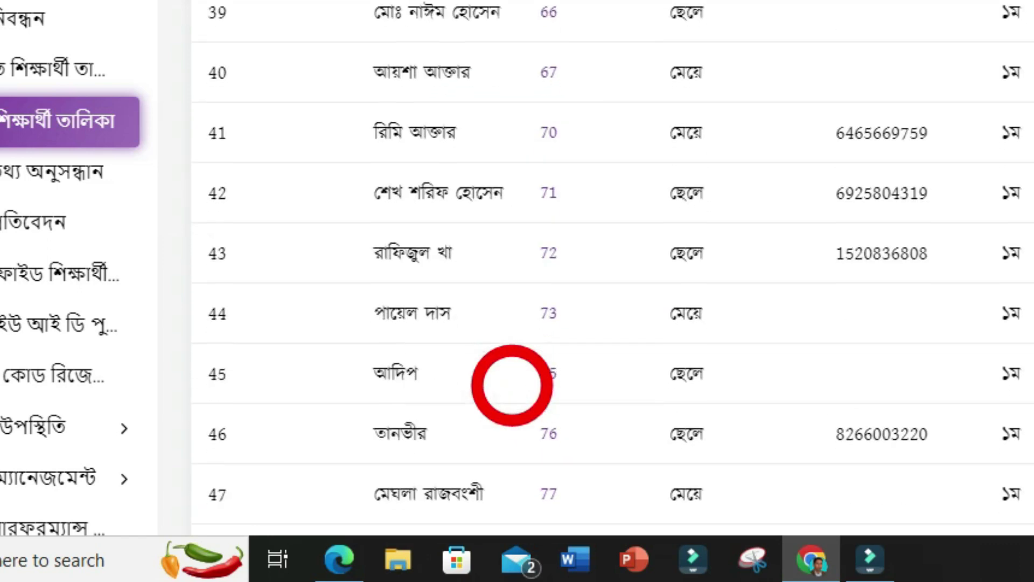
scroll(512, 385, up, 6)
scroll(512, 385, up, 16)
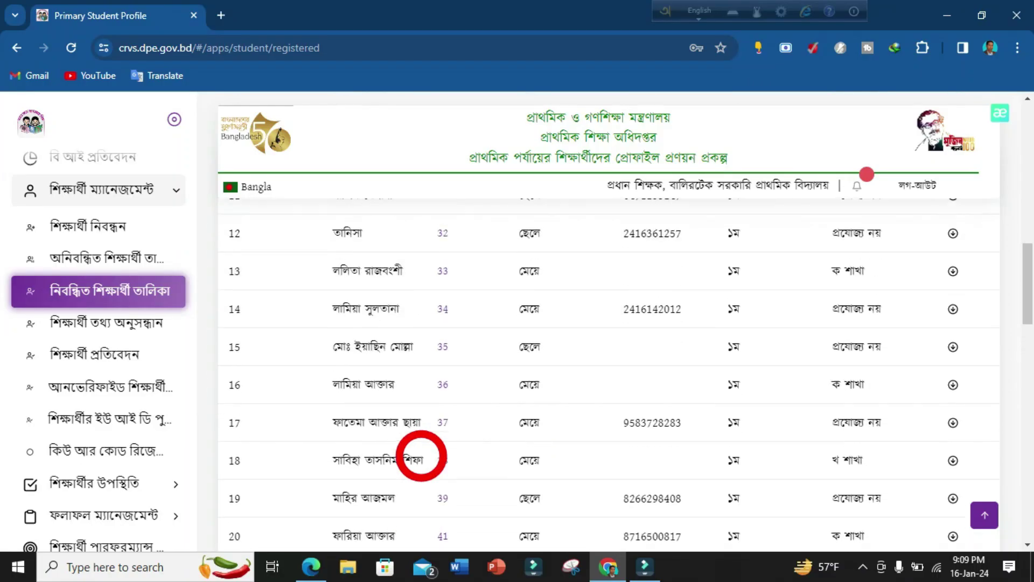
scroll(421, 455, up, 8)
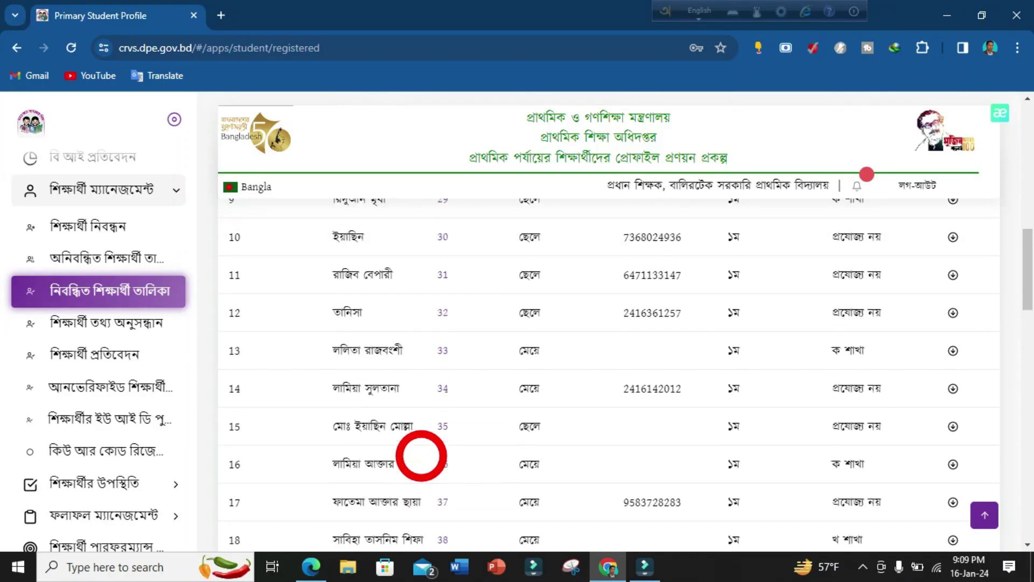
scroll(421, 455, up, 3)
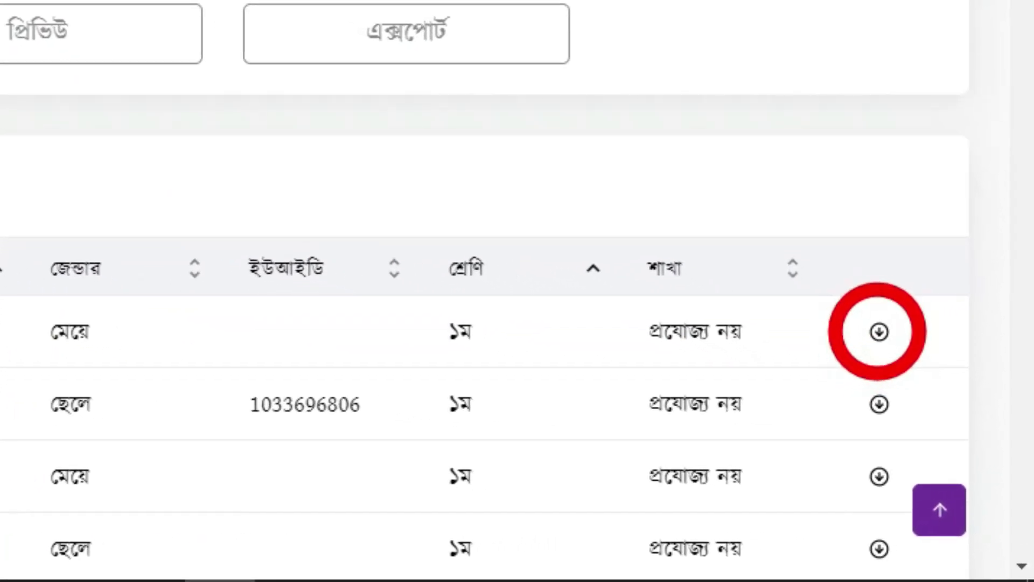
Step: Open the first listed student's record for editing (সম্পাদন) and look over the registration form
click(879, 331)
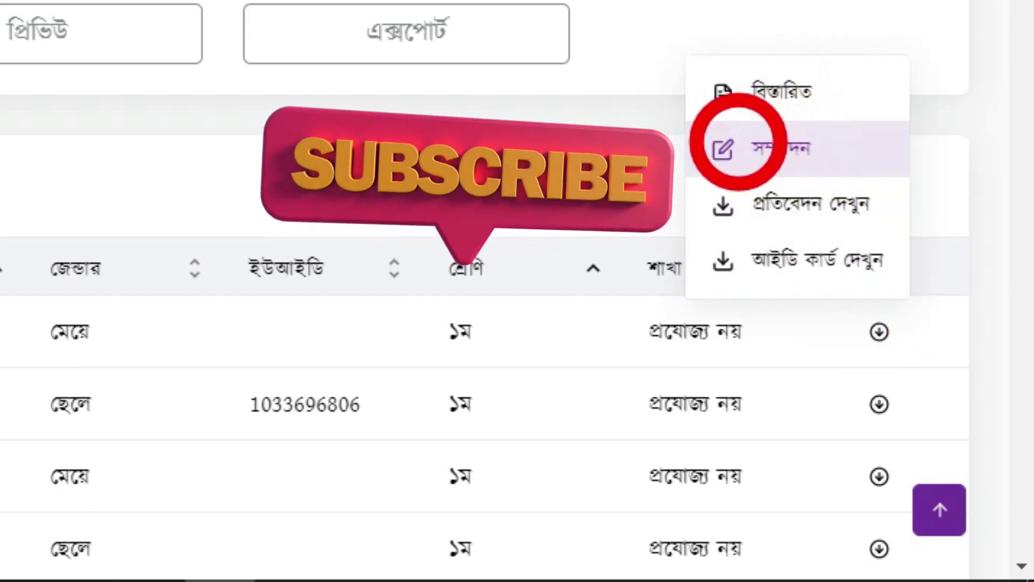
click(759, 151)
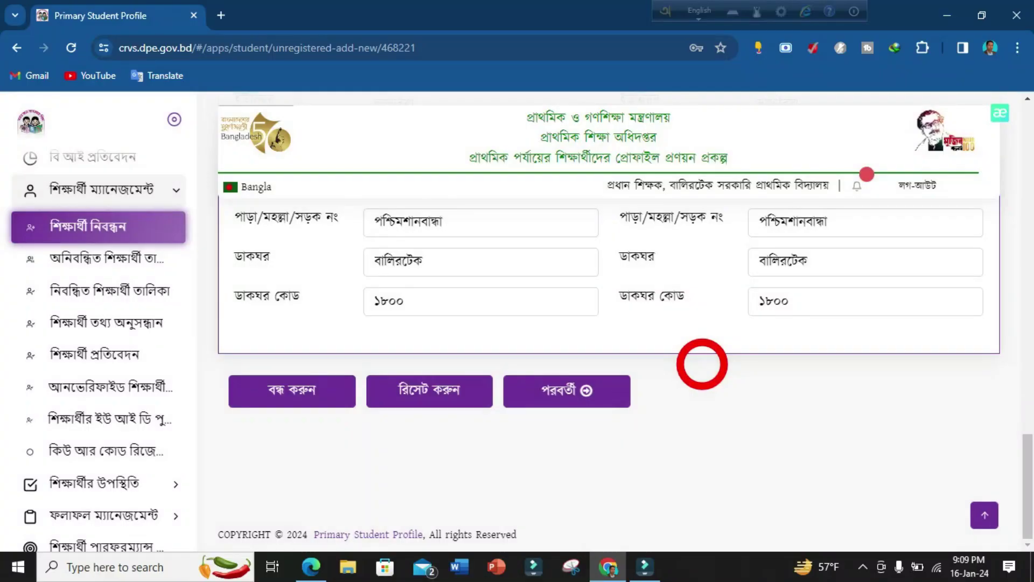
scroll(702, 365, up, 15)
scroll(701, 367, up, 10)
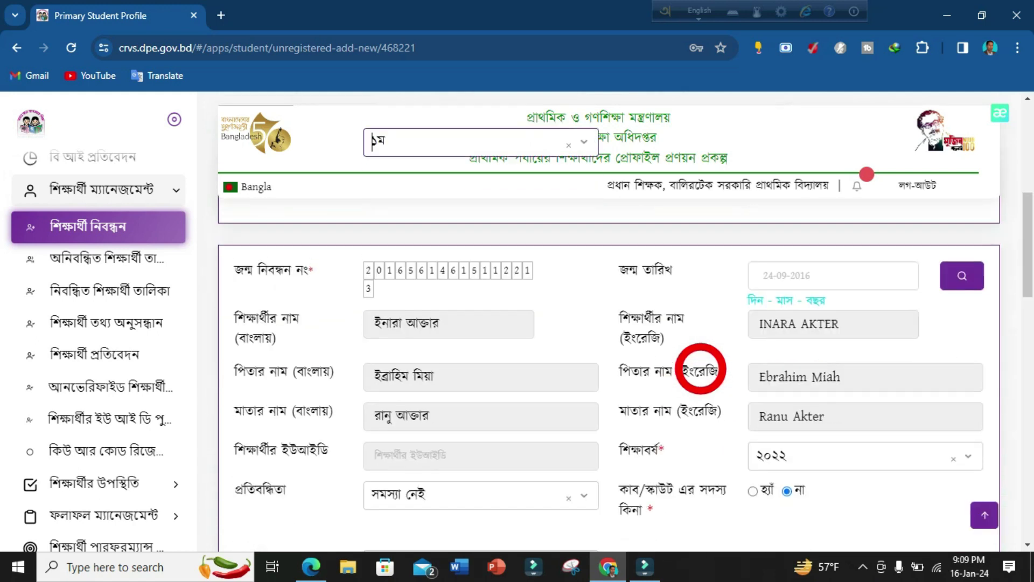
scroll(700, 369, down, 10)
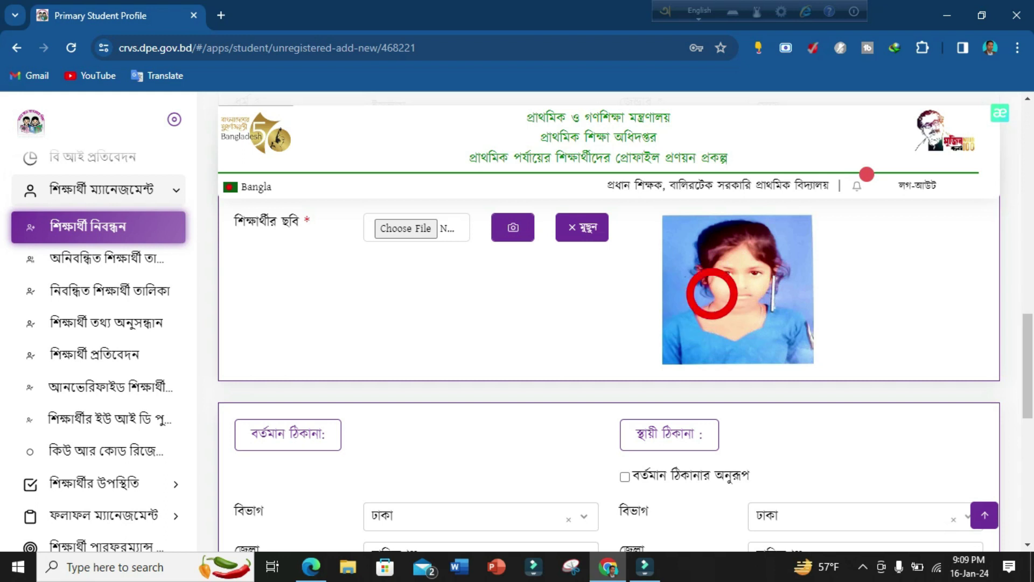
scroll(731, 308, up, 8)
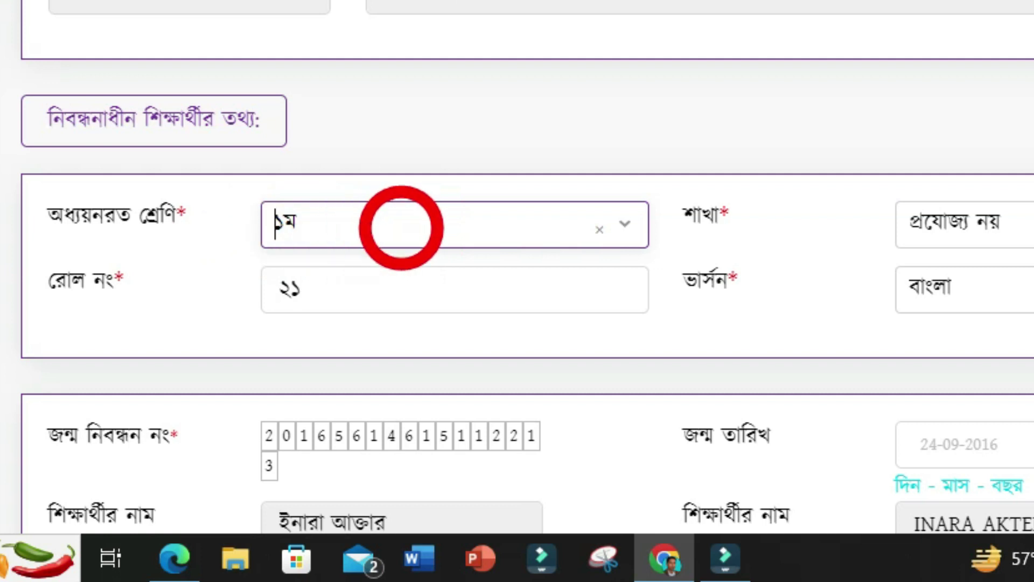
Step: Set the student's current class (অধ্যয়নরত শ্রেণি) to ২য় and the section (শাখা) to ক শাখা
click(401, 228)
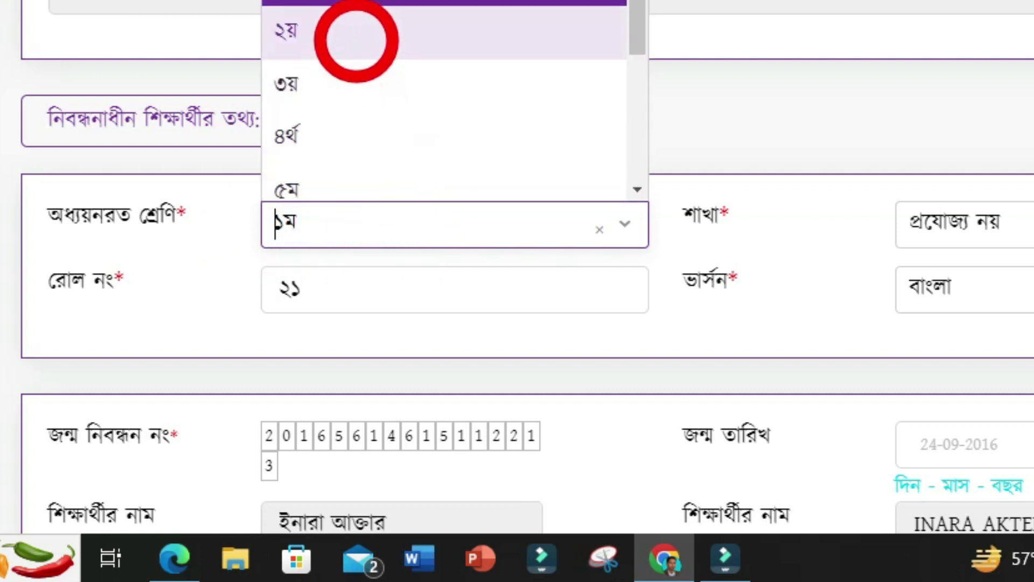
click(356, 34)
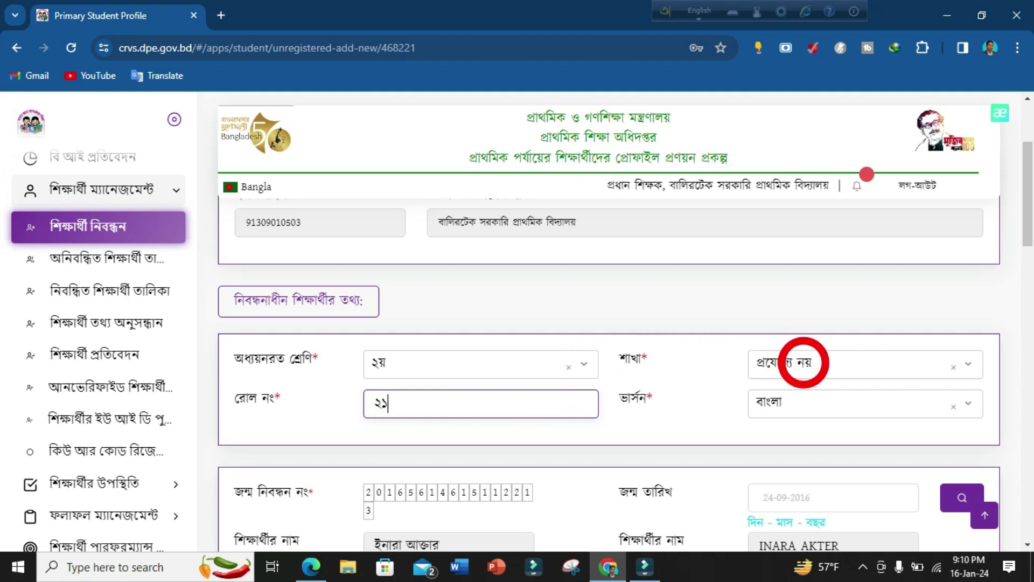
click(811, 361)
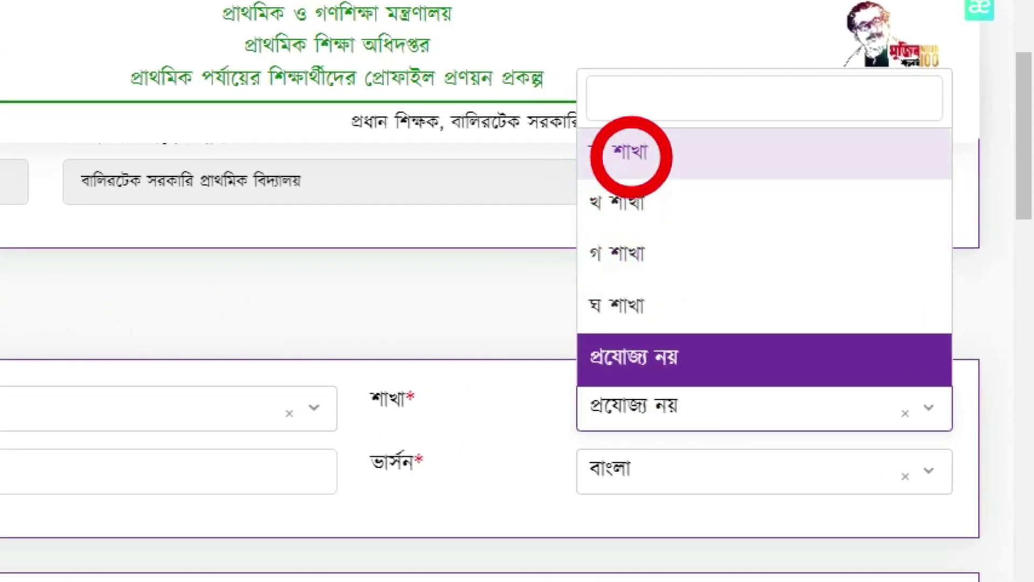
click(667, 165)
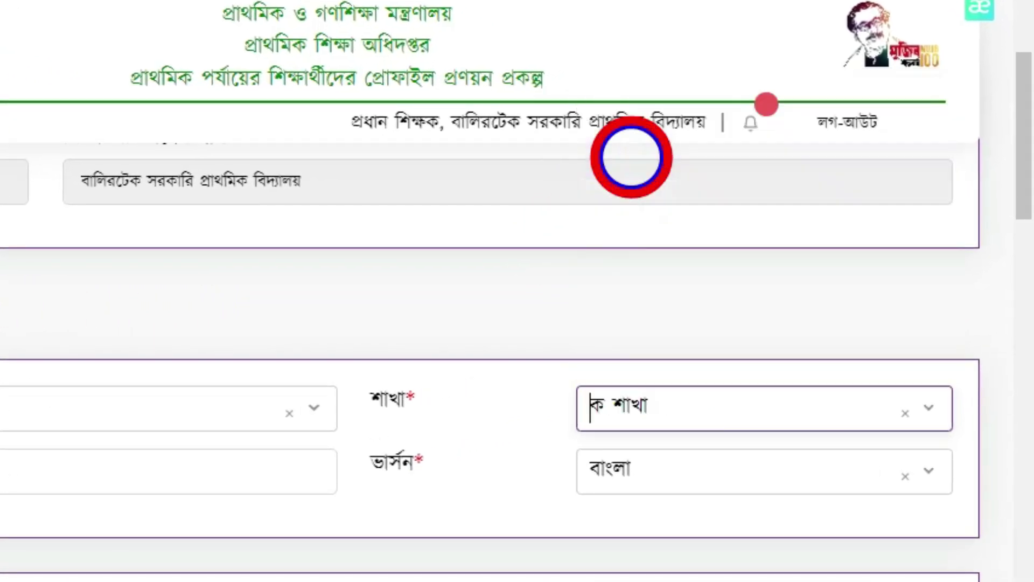
scroll(566, 451, down, 5)
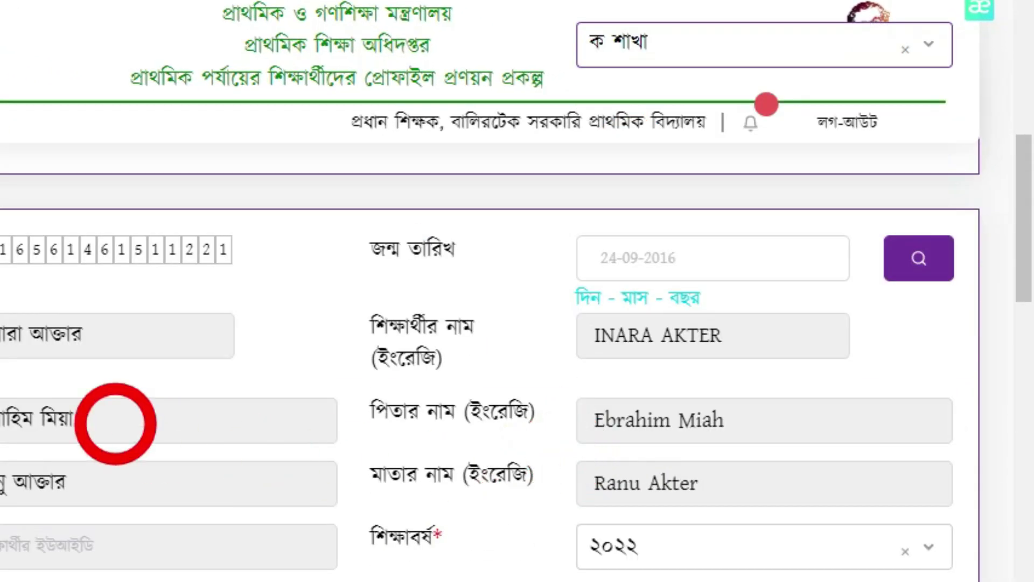
scroll(534, 404, down, 2)
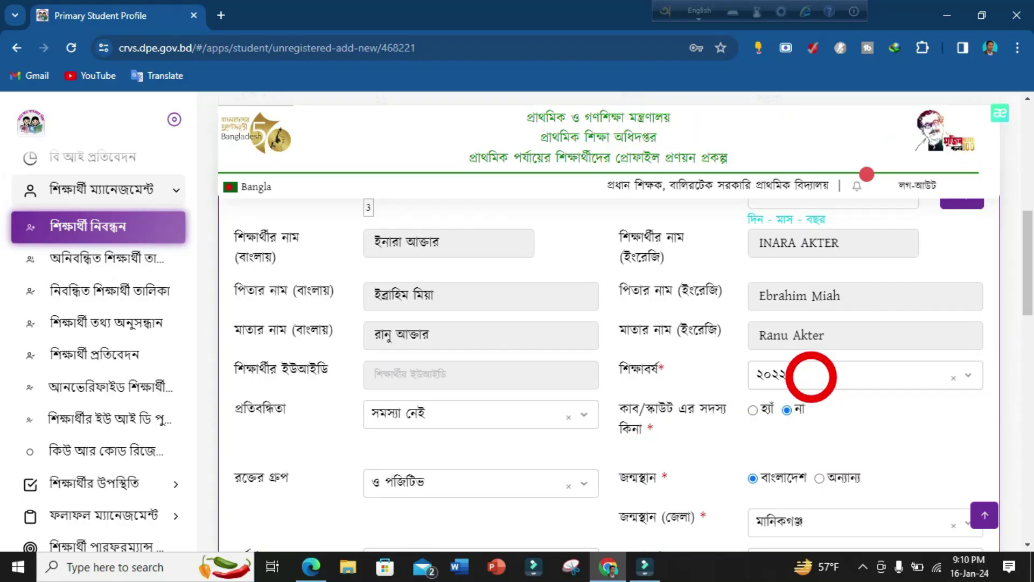
Step: Set the academic year (শিক্ষাবর্ষ) to ২০২৪ and continue past the address details to the parents' information page
click(810, 376)
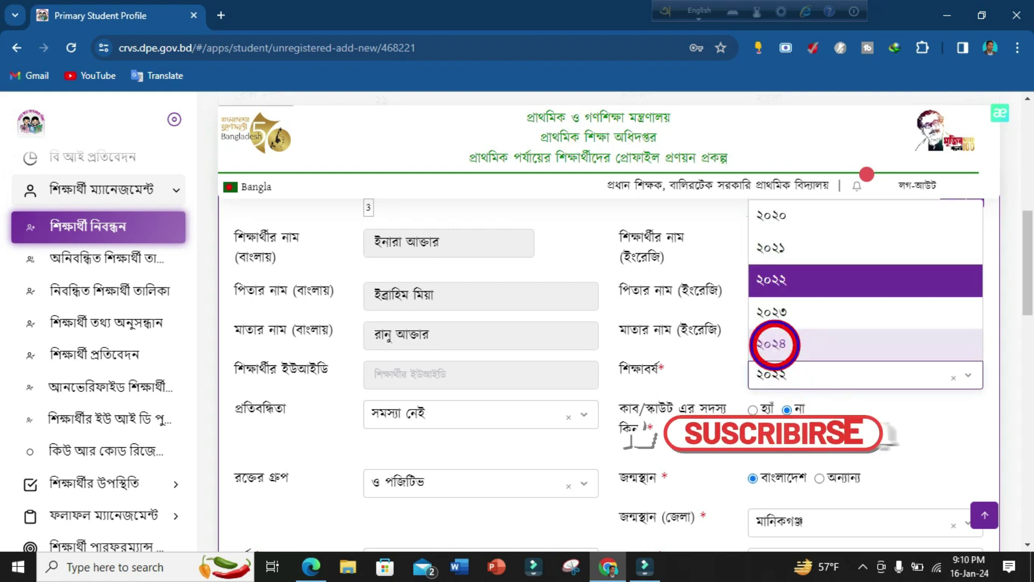
click(756, 388)
scroll(732, 382, down, 5)
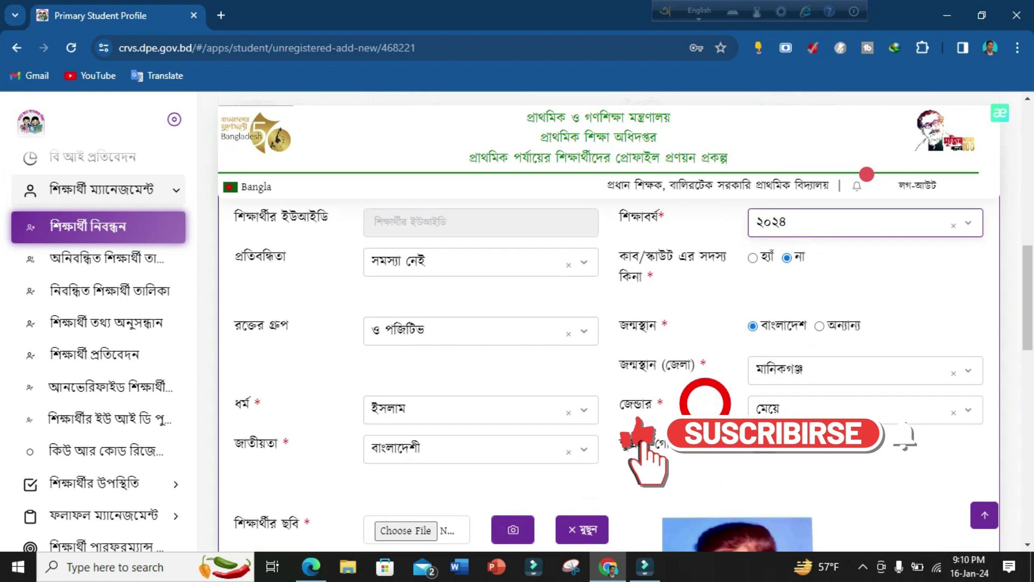
scroll(704, 401, down, 8)
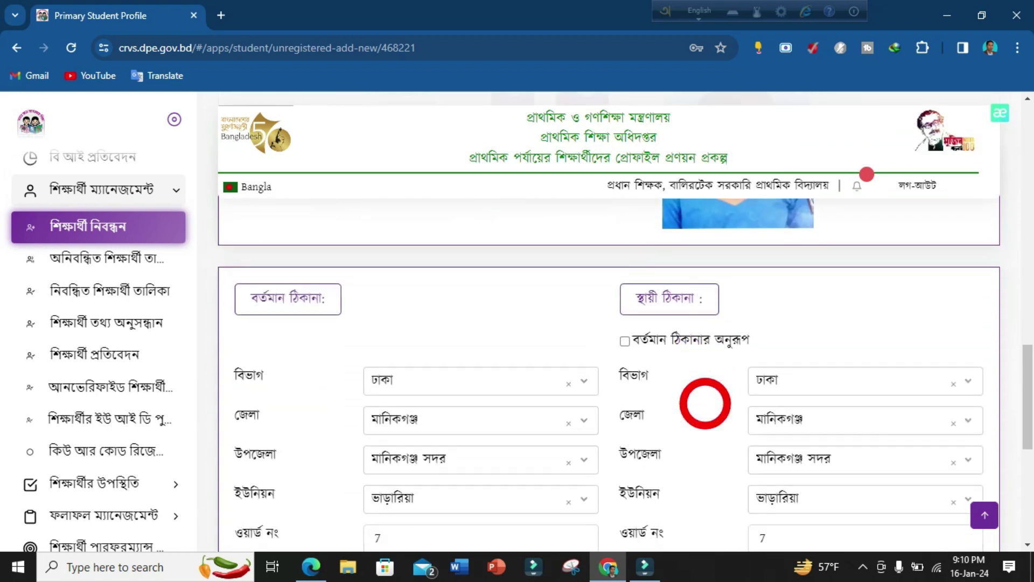
scroll(849, 388, down, 6)
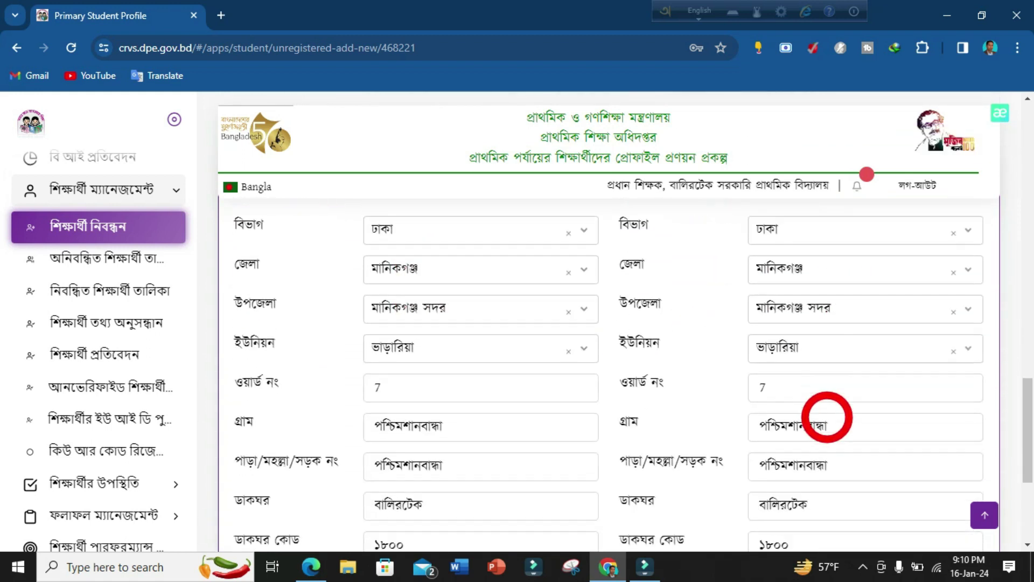
scroll(623, 415, up, 4)
scroll(618, 415, down, 4)
click(543, 388)
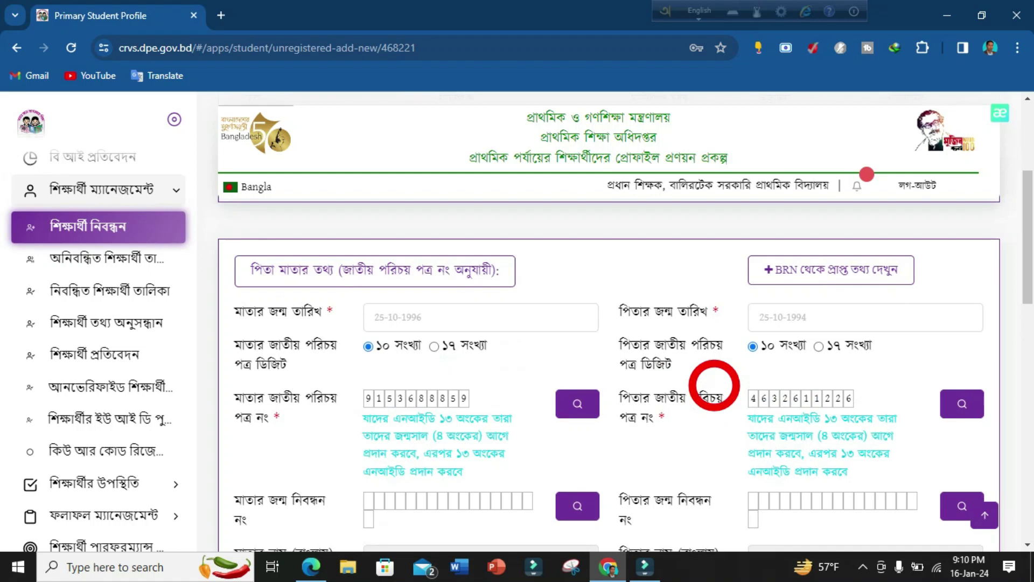
Step: Look over the parents' and guardian's information and continue to the other information (অন্যান্য তথ্য) page
scroll(675, 283, down, 10)
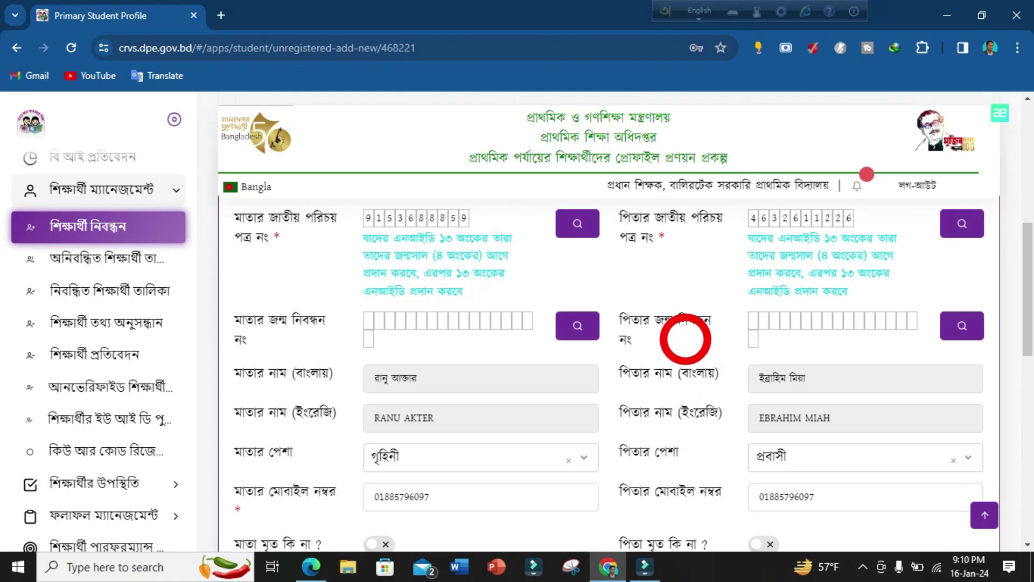
scroll(685, 339, down, 2)
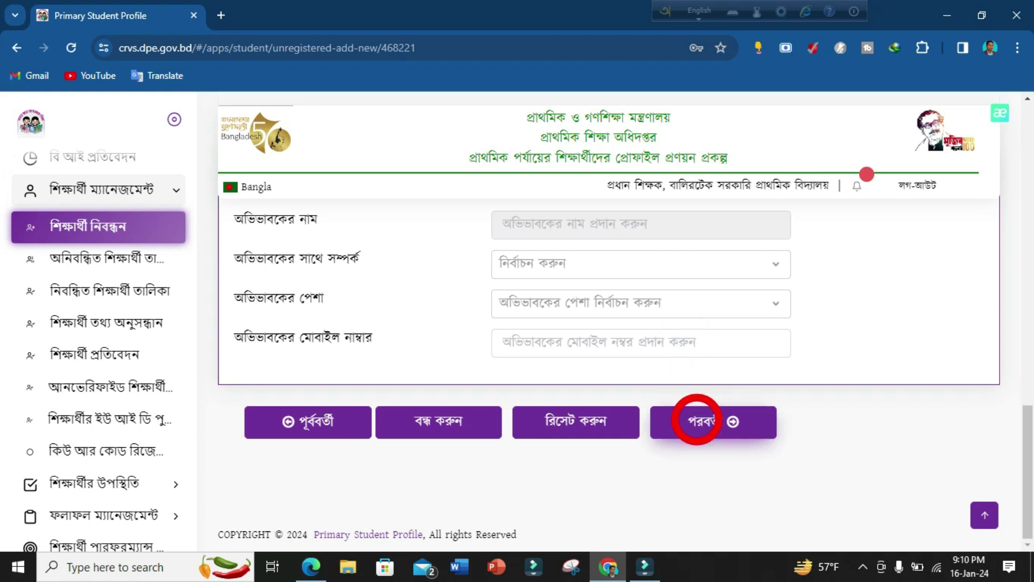
click(696, 420)
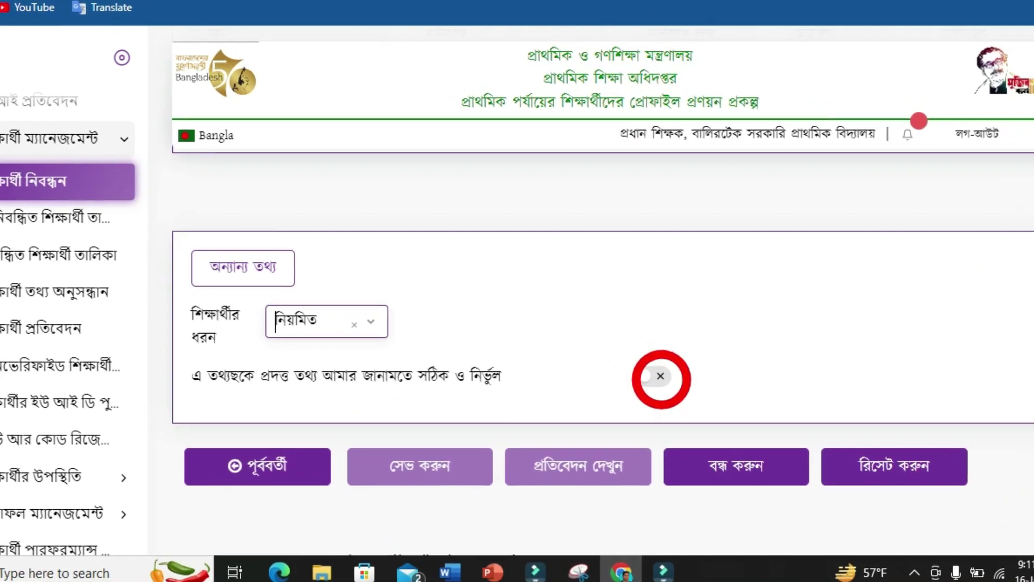
Step: Declare the provided information correct and save the student's updated record
click(639, 397)
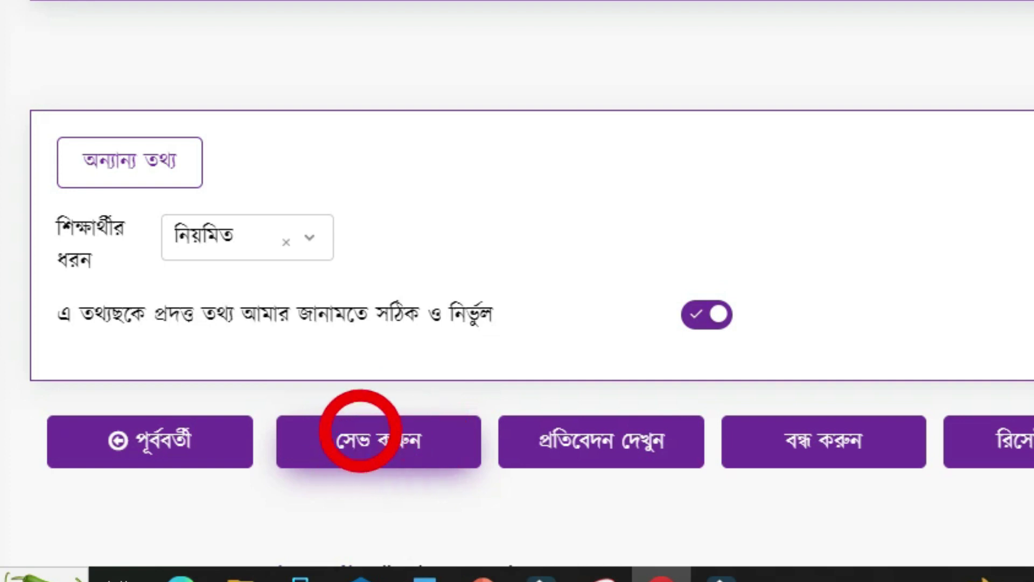
scroll(359, 430, up, 4)
scroll(360, 431, down, 4)
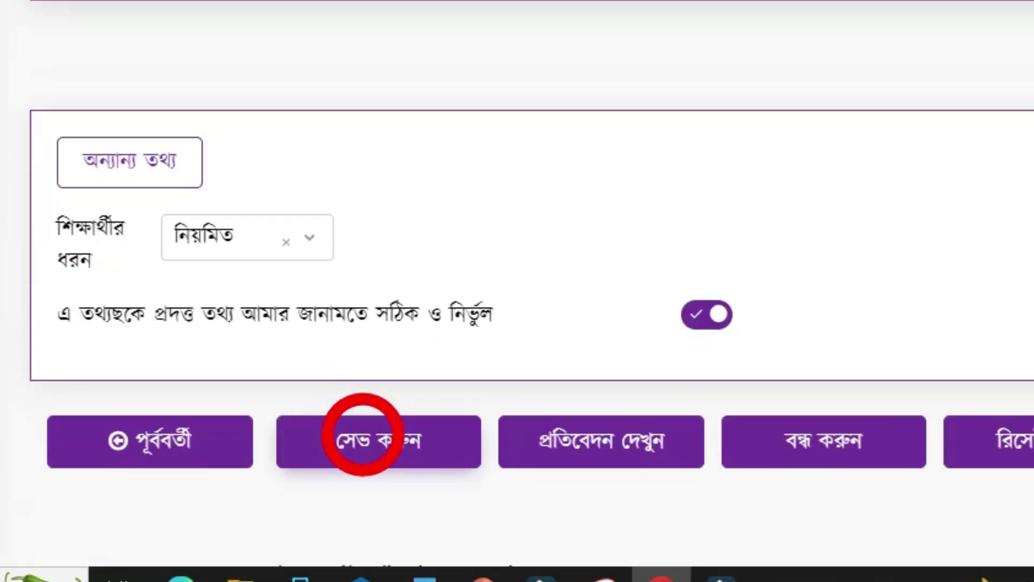
click(384, 447)
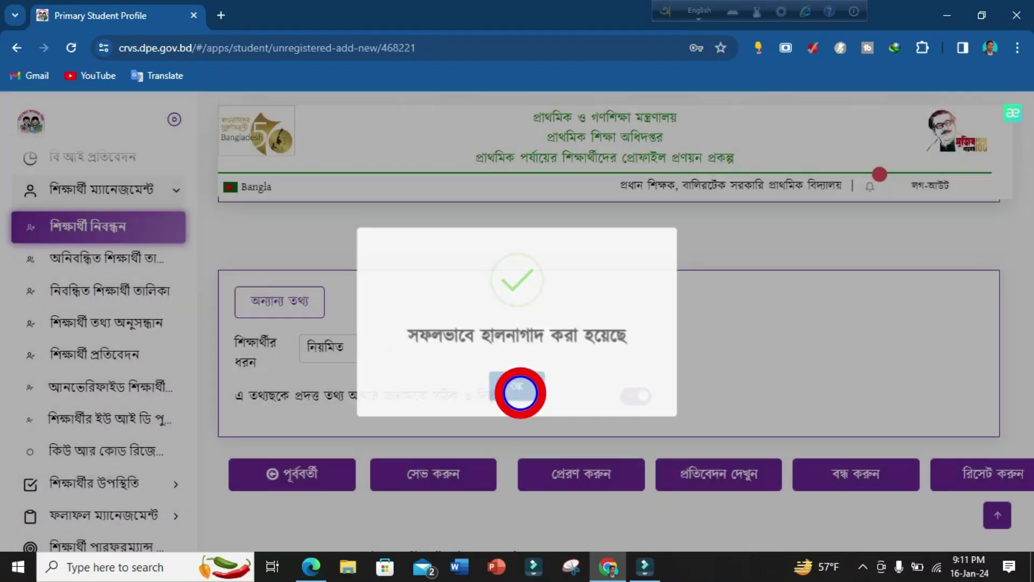
click(518, 386)
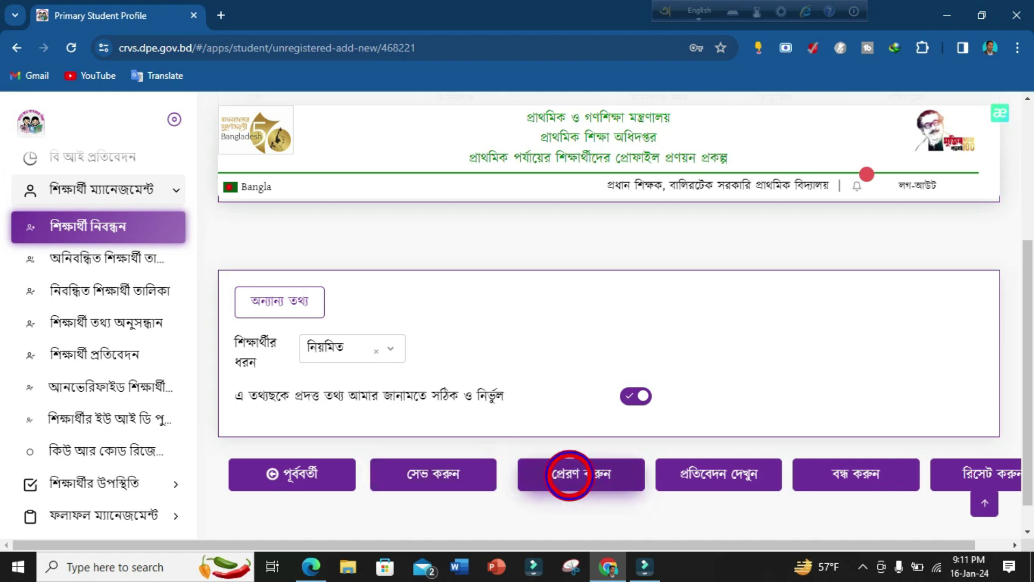
Step: Send (প্রেরণ) the student's updated record and confirm the submission
click(579, 477)
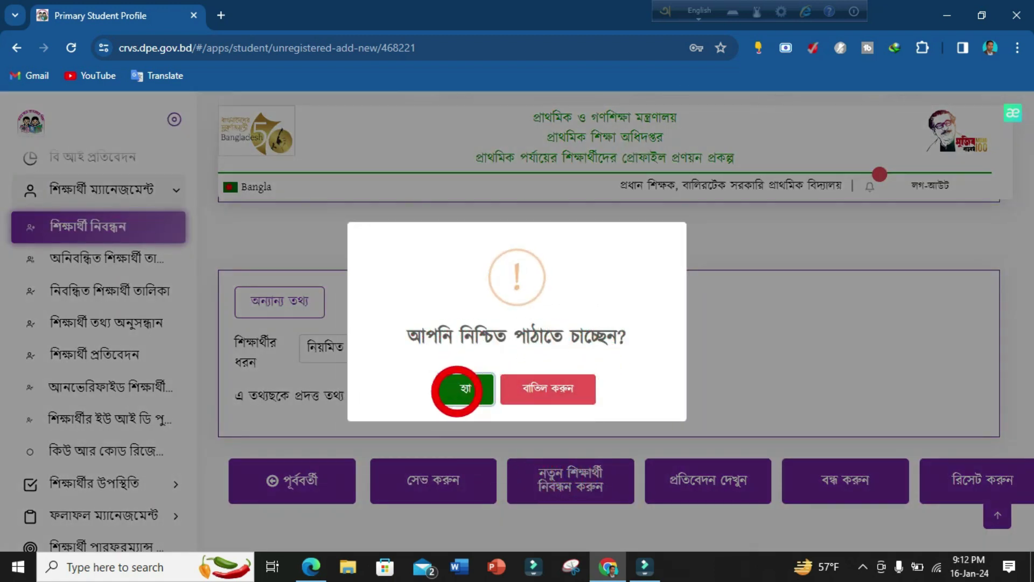
click(456, 389)
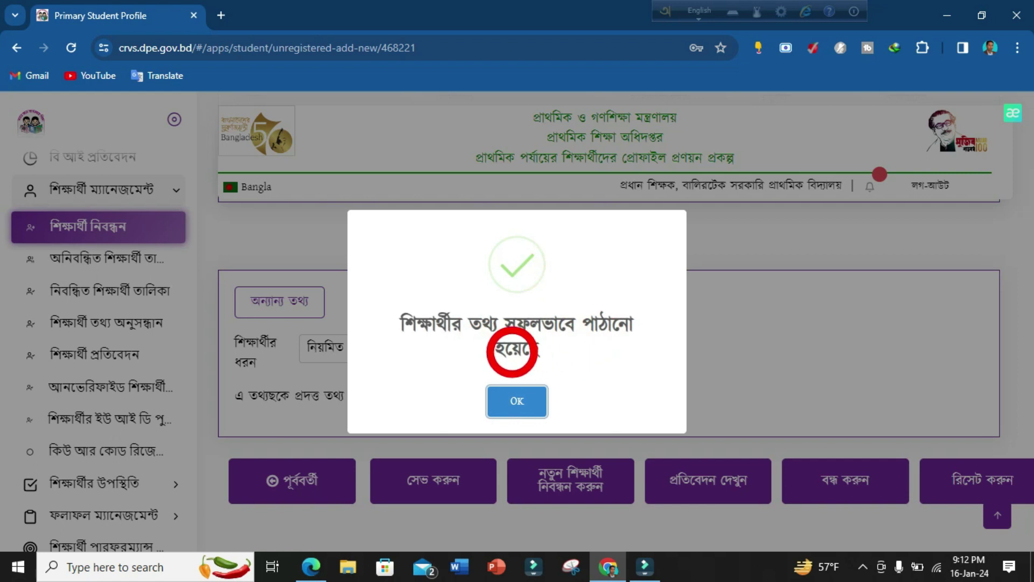
click(515, 397)
click(589, 477)
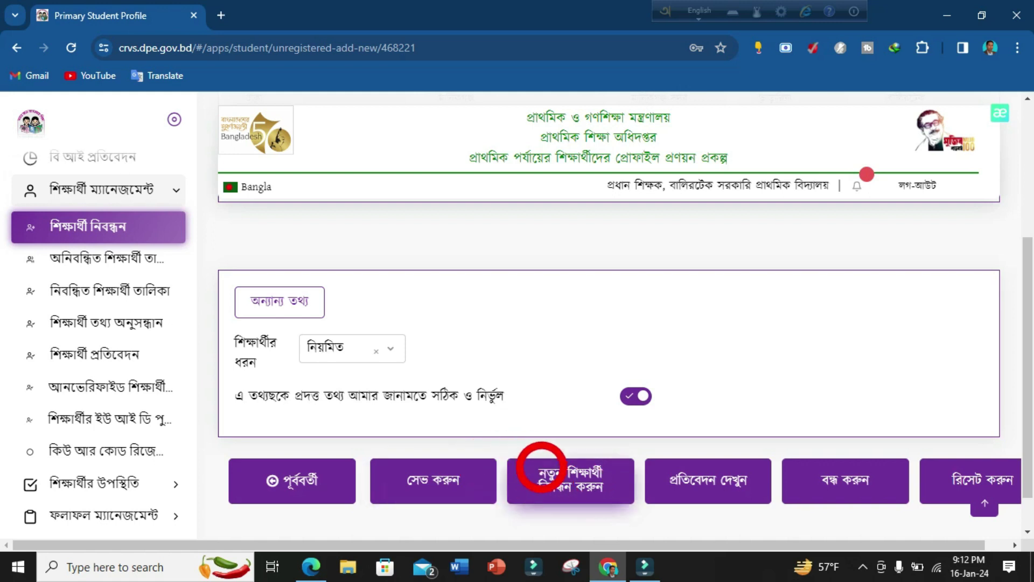
click(542, 464)
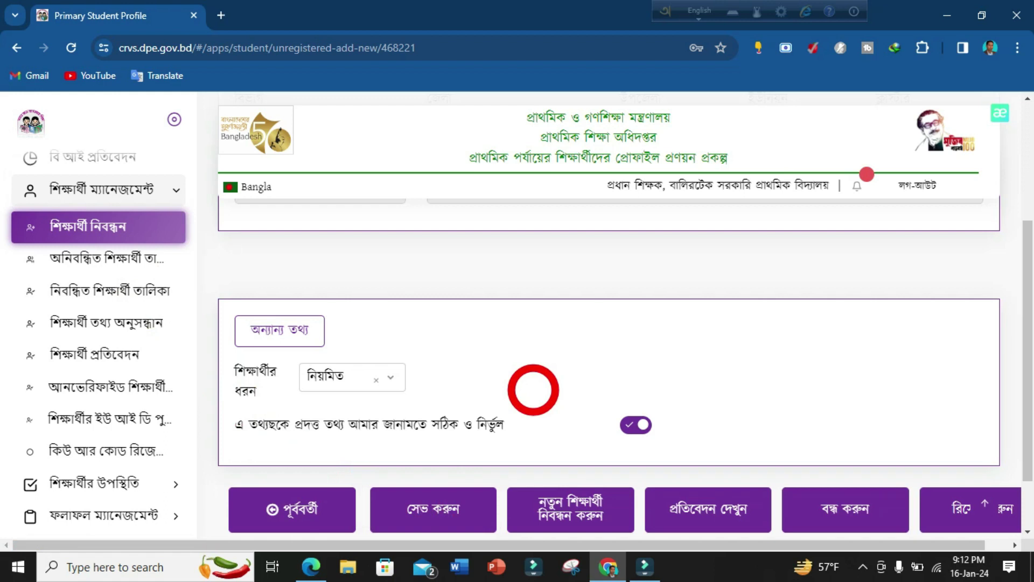
scroll(562, 453, down, 2)
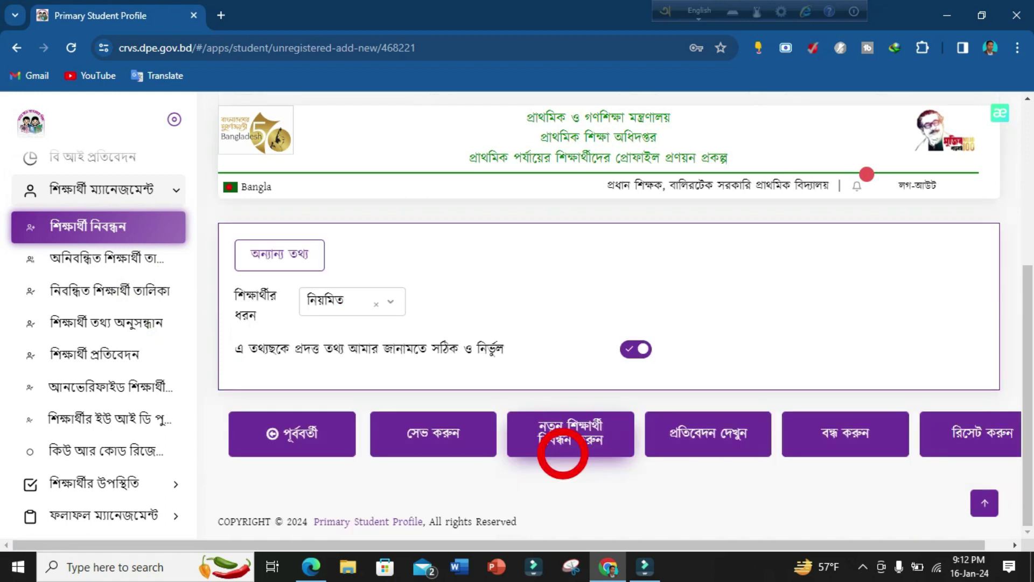